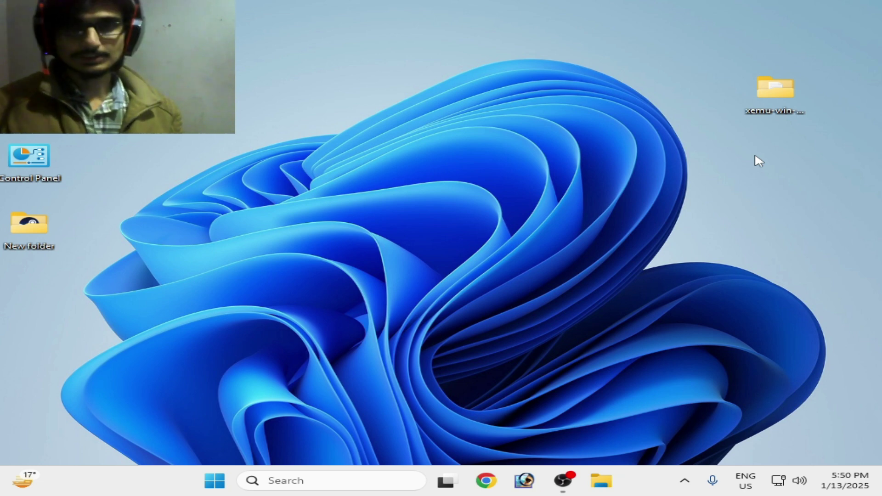
Step: Launch xemu from the release folder and dismiss the flash file error
double_click(795, 94)
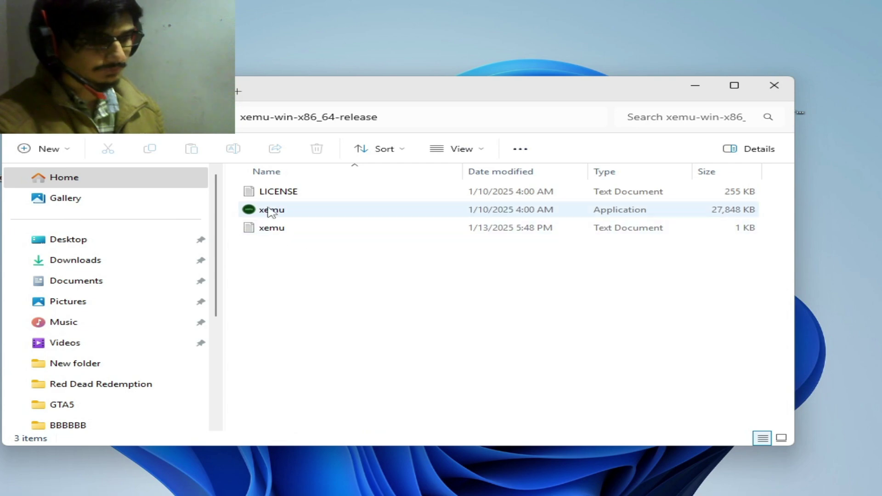
double_click(271, 210)
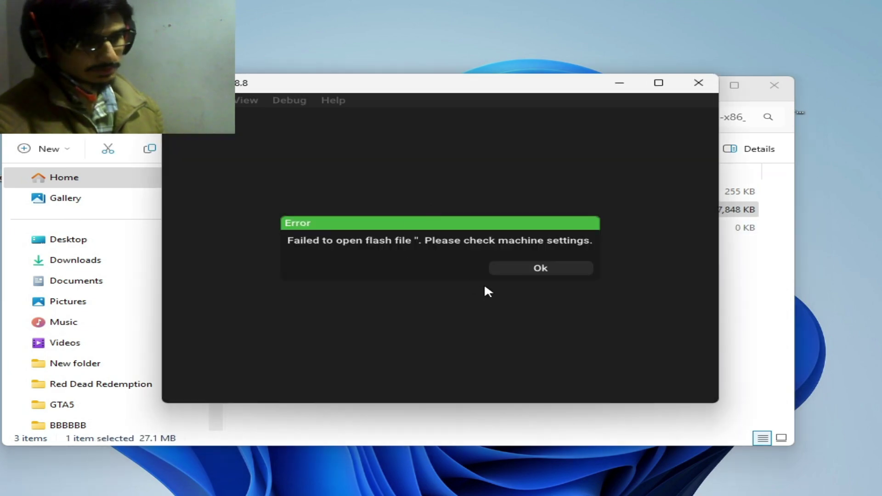
left_click(505, 266)
Step: Set xemu's display renderer backend to Vulkan in Machine > Settings, then close the settings
left_click(193, 100)
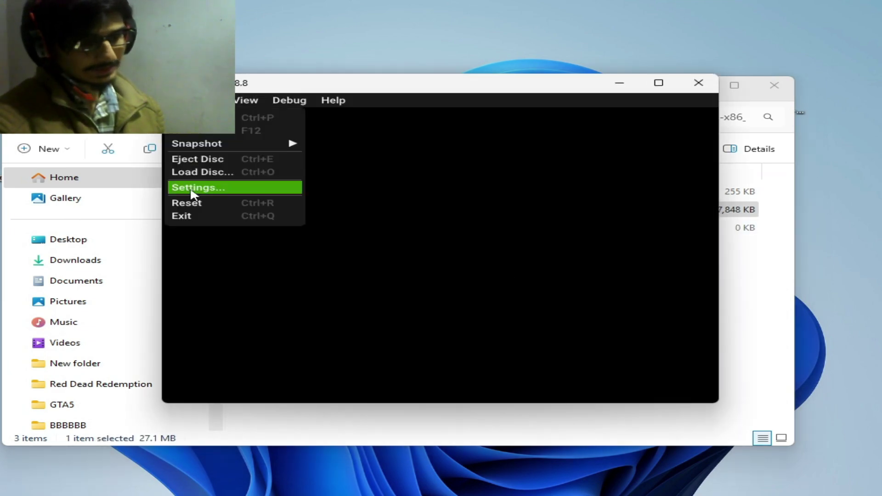
left_click(232, 189)
left_click(612, 154)
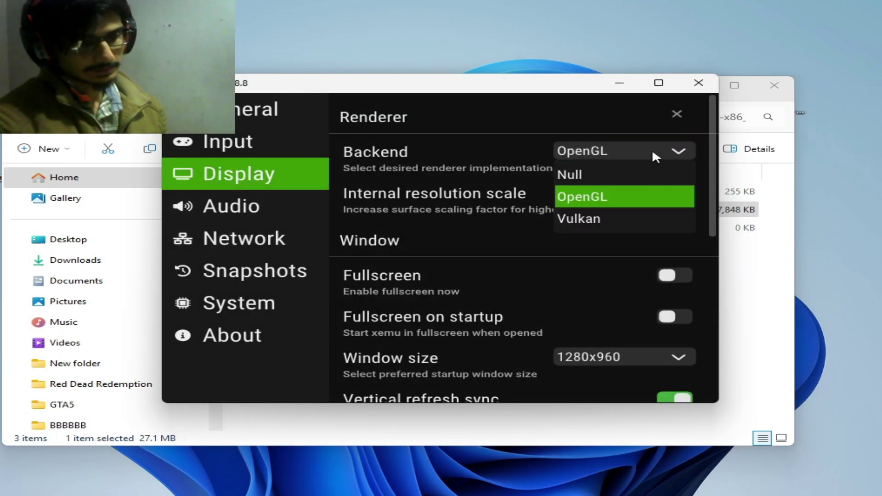
left_click(596, 219)
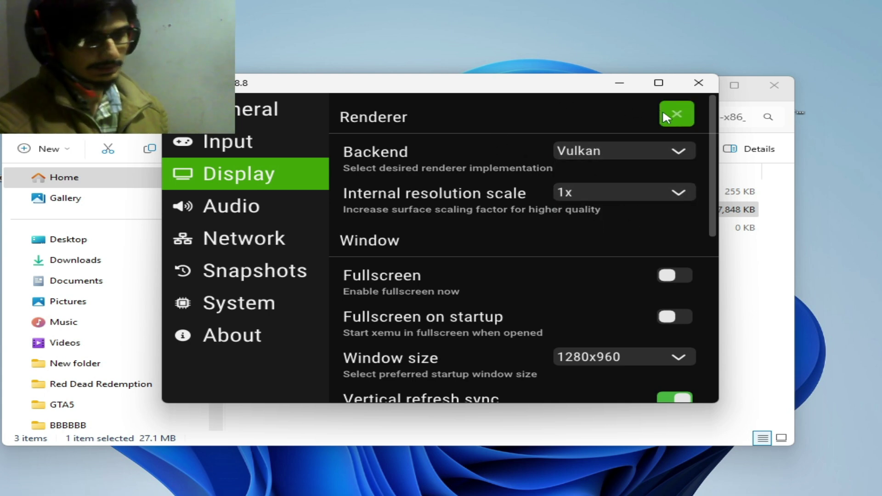
left_click(677, 113)
left_click_drag(510, 88, 580, 121)
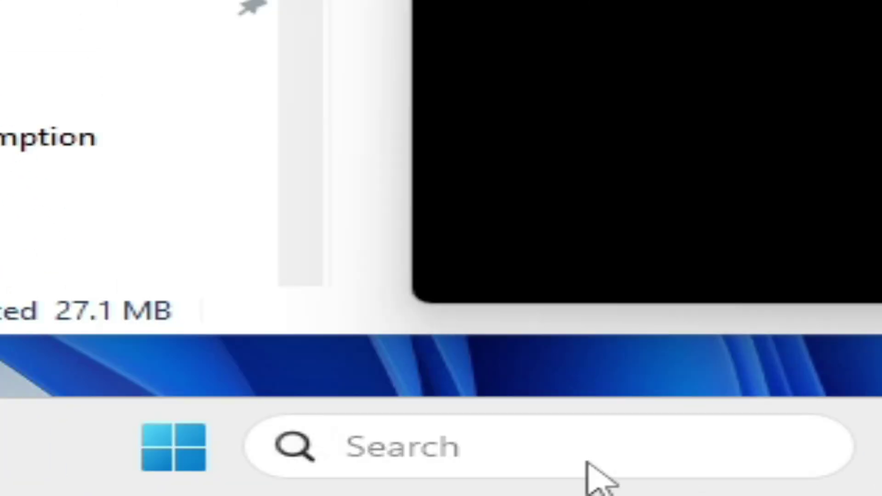
Step: Search for 'device m' and open Device Manager
left_click(588, 462)
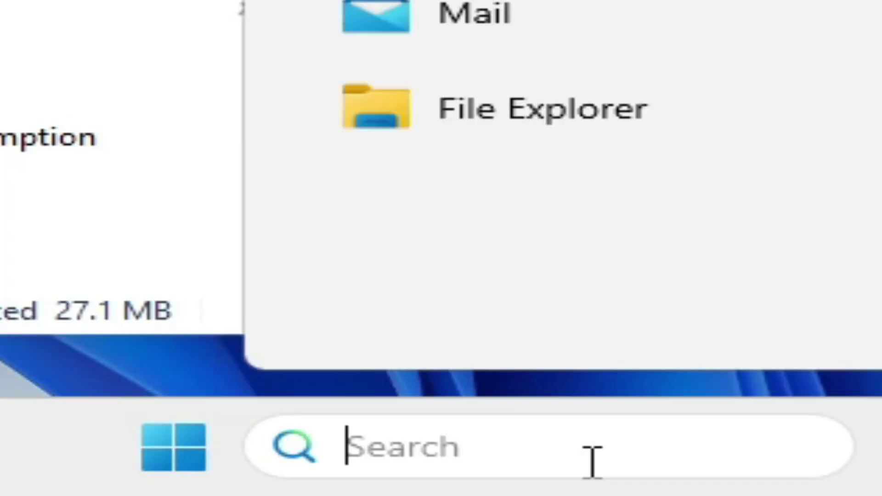
type("device m")
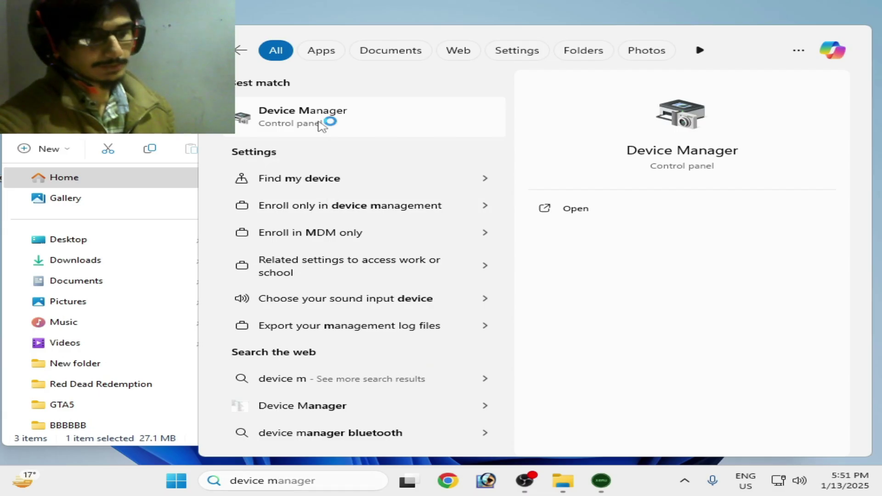
left_click(303, 116)
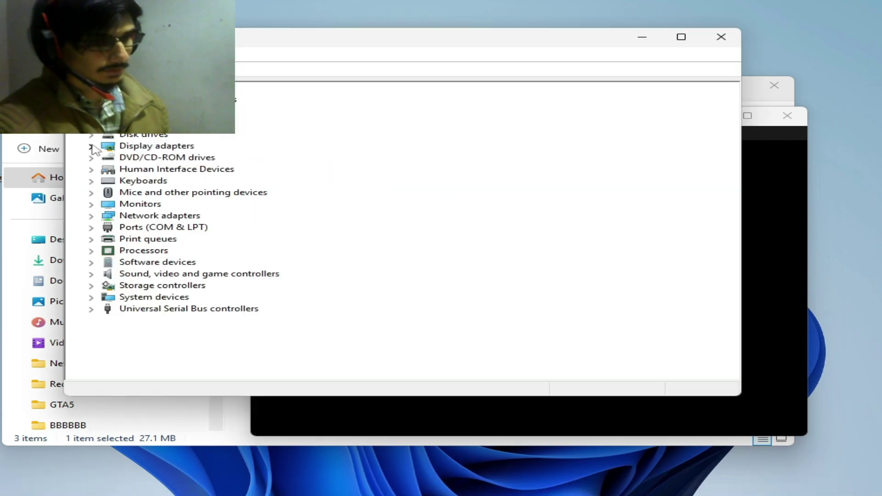
Step: Confirm the GTX 970 driver version 32.0.15.6636, then close Device Manager and xemu
left_click(91, 146)
right_click(212, 158)
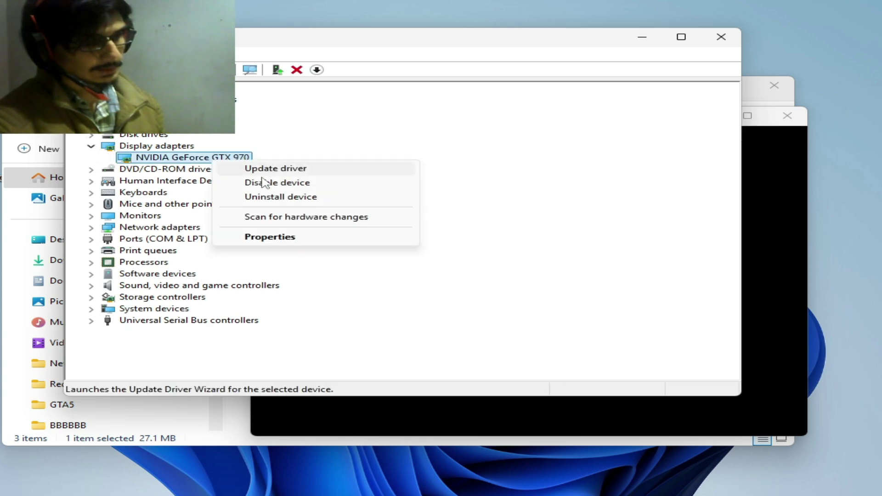
left_click(263, 239)
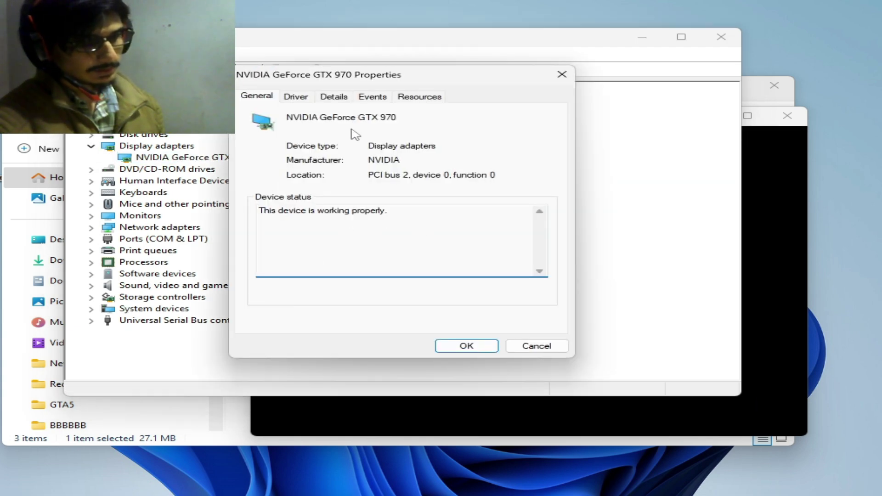
left_click(317, 98)
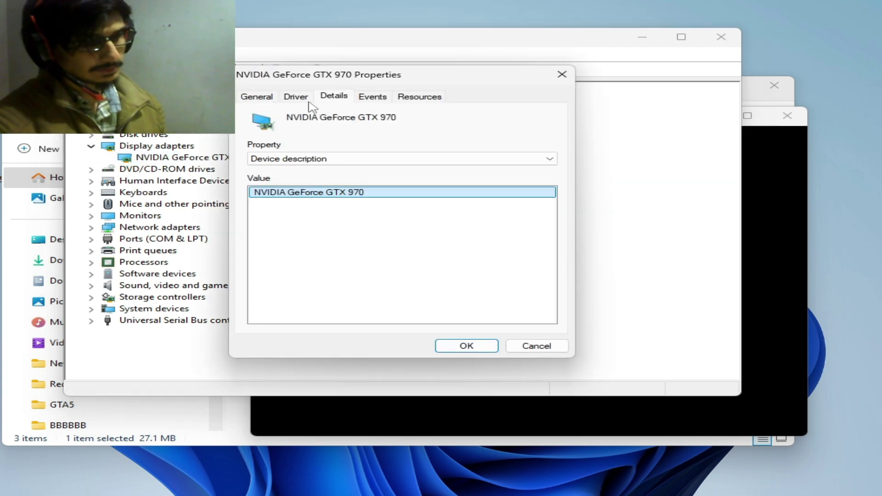
left_click(297, 98)
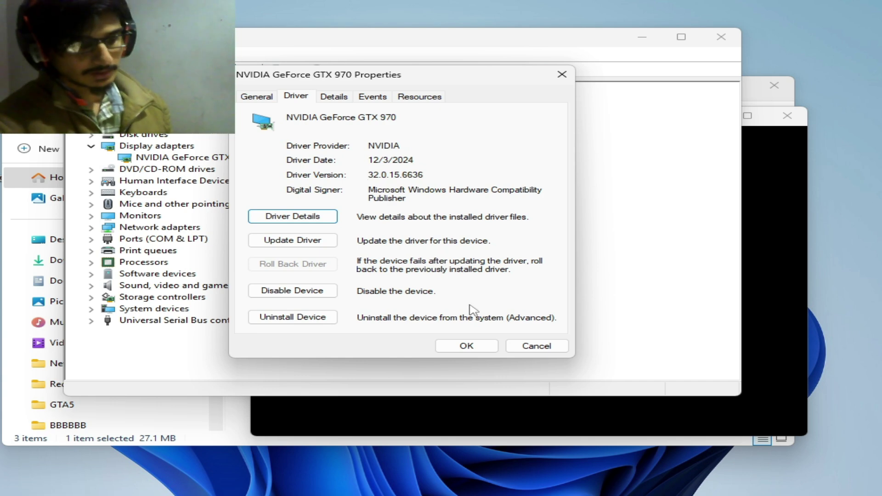
left_click(466, 345)
left_click(721, 36)
left_click(783, 116)
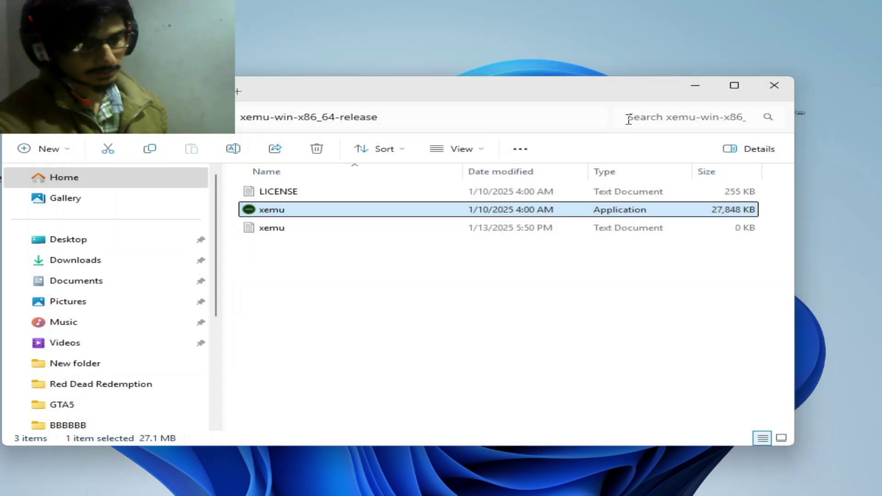
Step: Paste the NVIDIA driver installer onto the desktop and run it as administrator
left_click(774, 85)
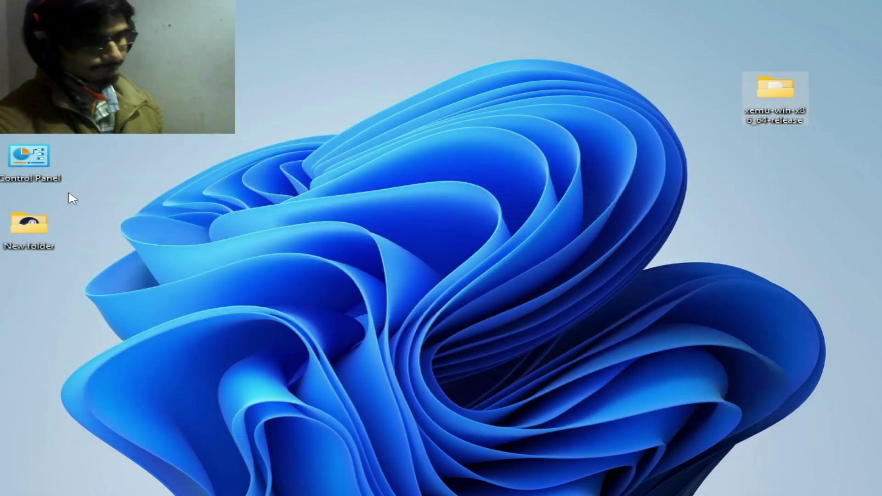
key("ctrl+v")
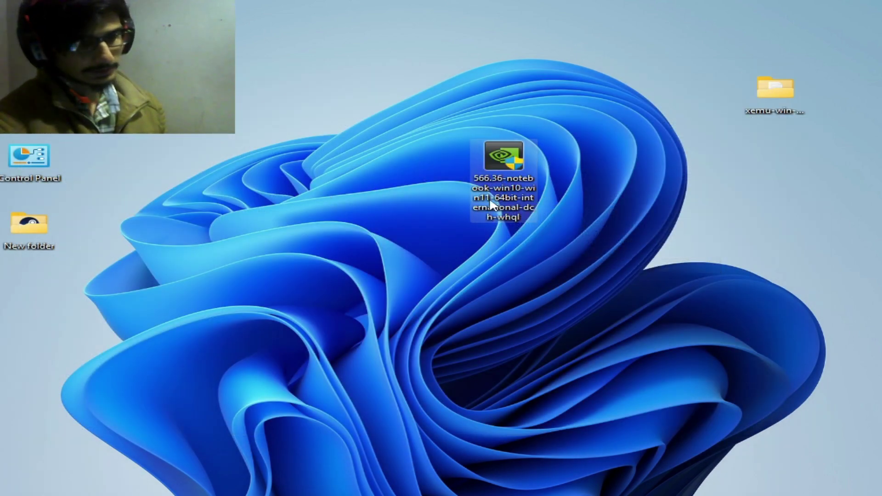
right_click(250, 234)
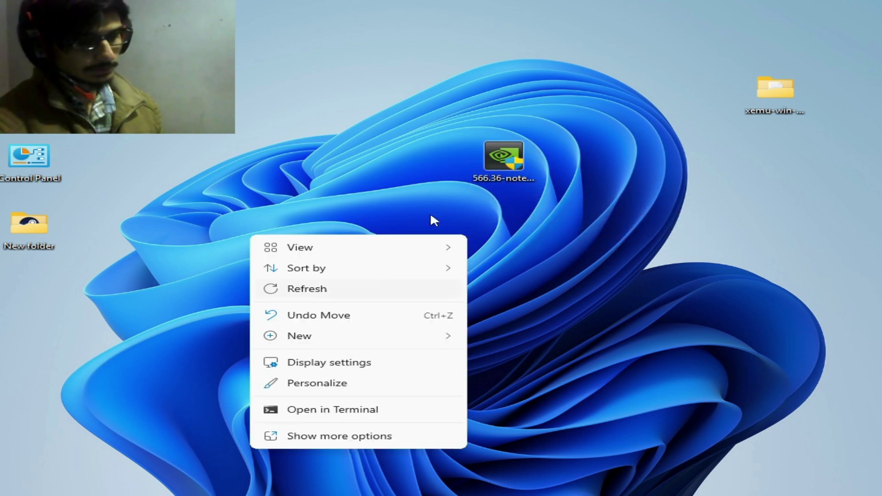
left_click(491, 163)
right_click(490, 164)
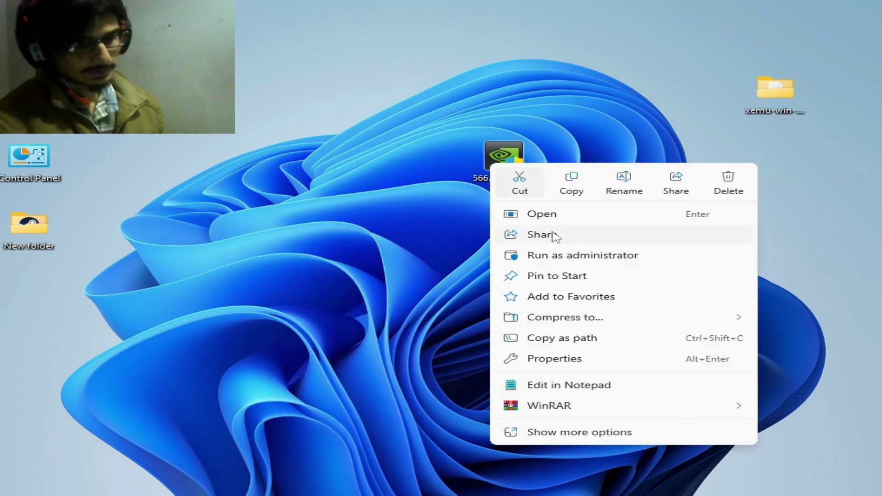
left_click(554, 256)
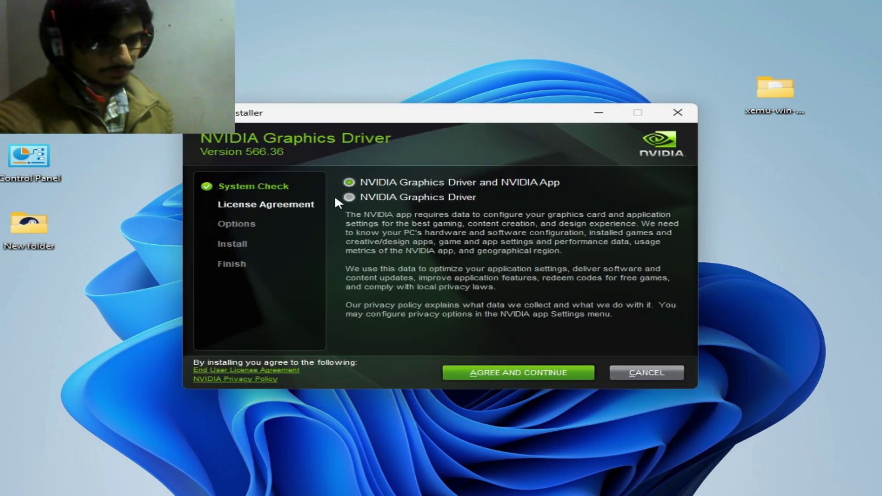
Step: Choose graphics-driver-only, accept the license, and select a custom clean installation of driver 566.36
left_click(349, 197)
left_click(487, 373)
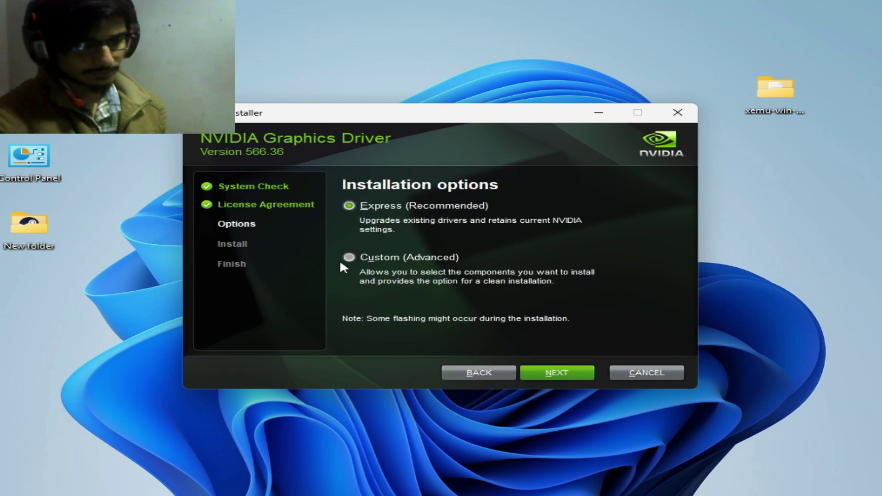
left_click(349, 258)
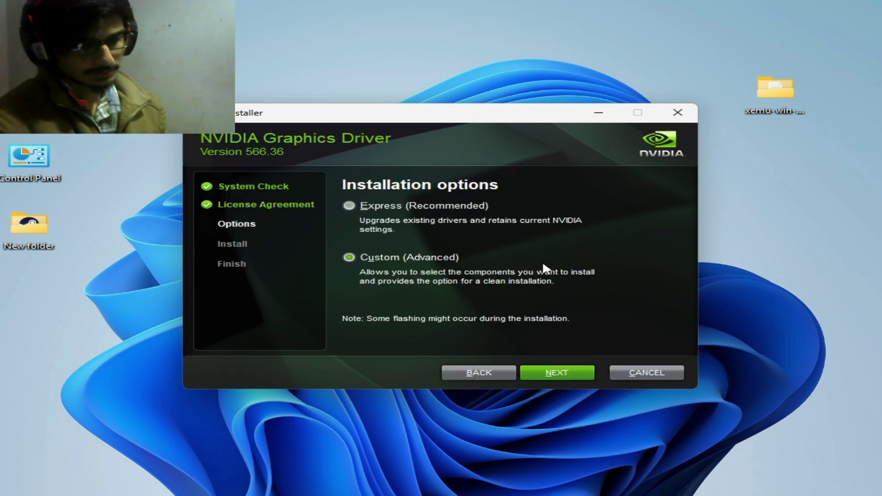
left_click_drag(475, 120, 460, 79)
left_click(533, 333)
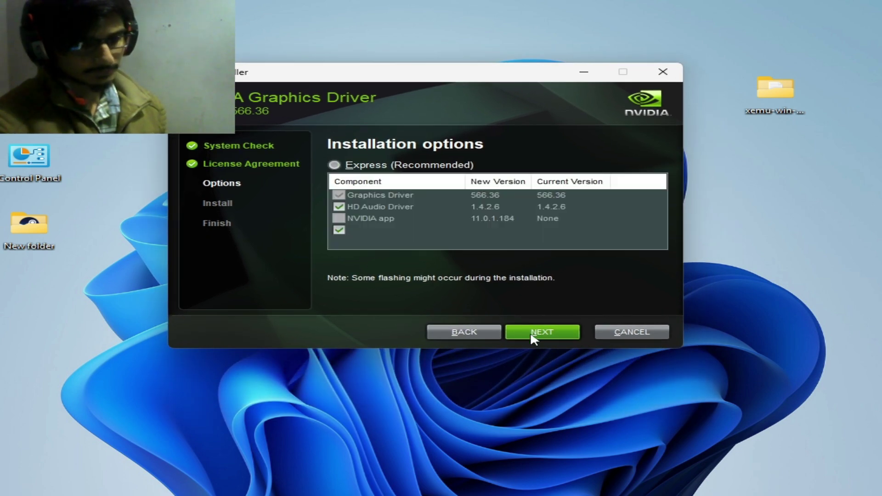
left_click(335, 261)
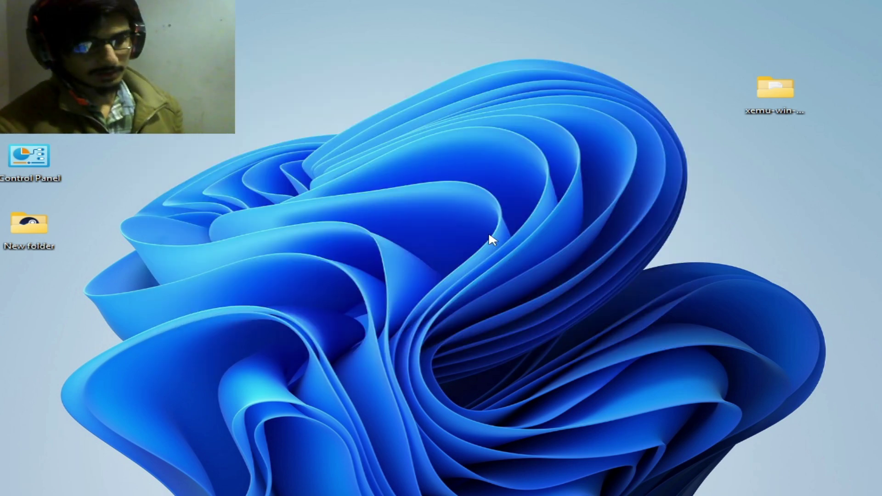
Step: Open the NVIDIA Control Panel from the desktop's extended context menu
right_click(528, 174)
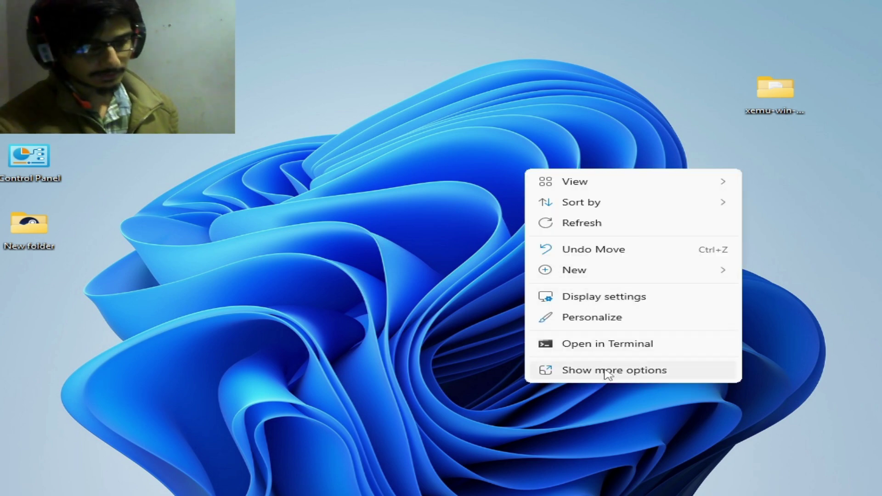
left_click(607, 371)
left_click(609, 279)
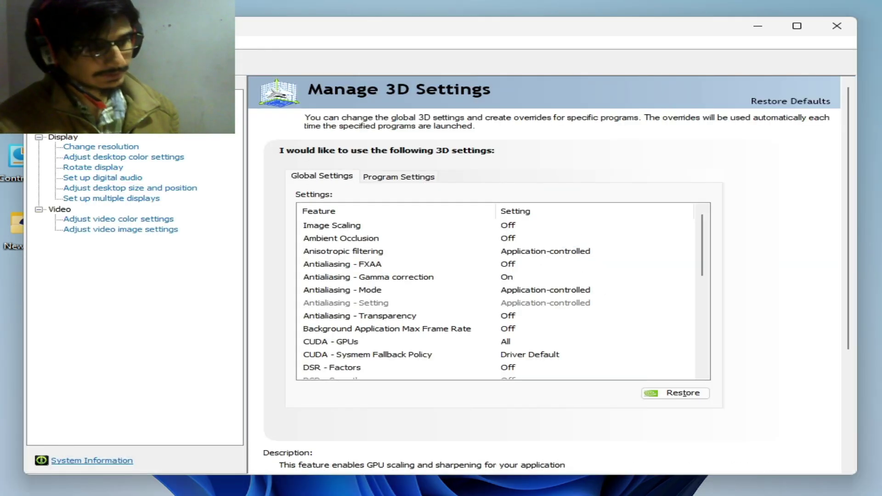
Step: Restore the Manage 3D Settings defaults, confirm, apply, and close the Control Panel
left_click(788, 102)
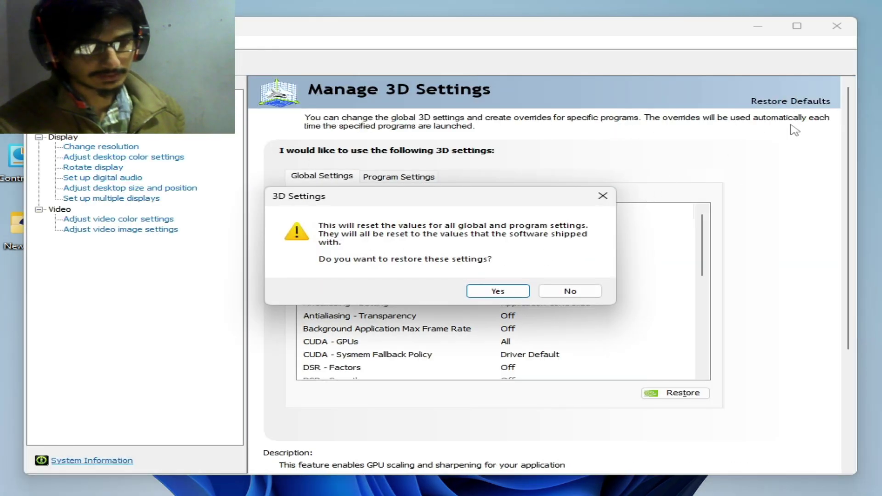
left_click(519, 291)
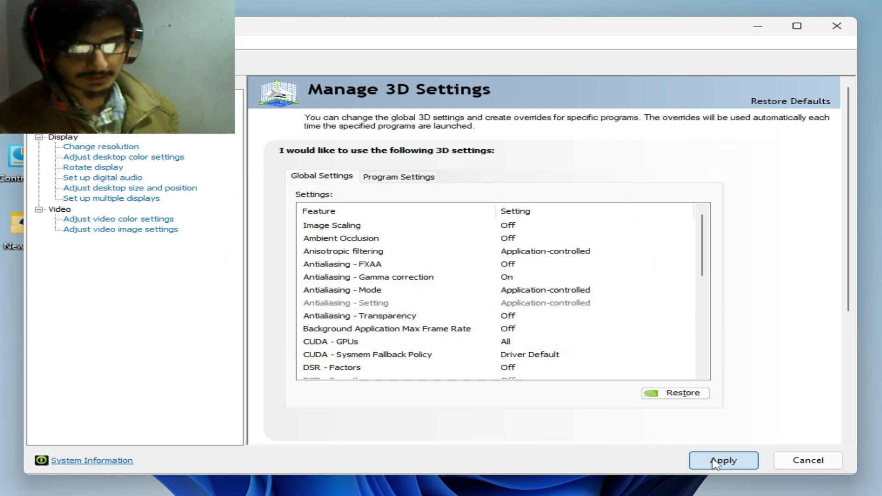
left_click(714, 462)
left_click(837, 26)
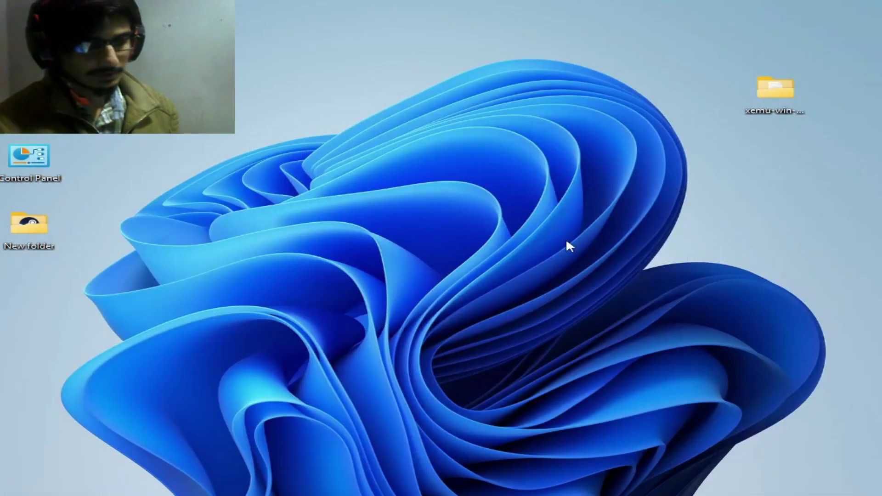
Step: Open the Graphics page of Windows Display settings
right_click(553, 183)
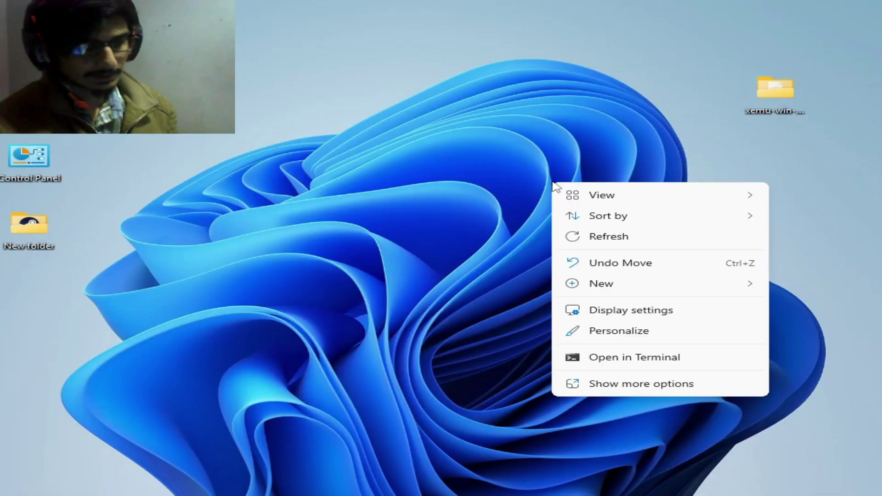
left_click(630, 310)
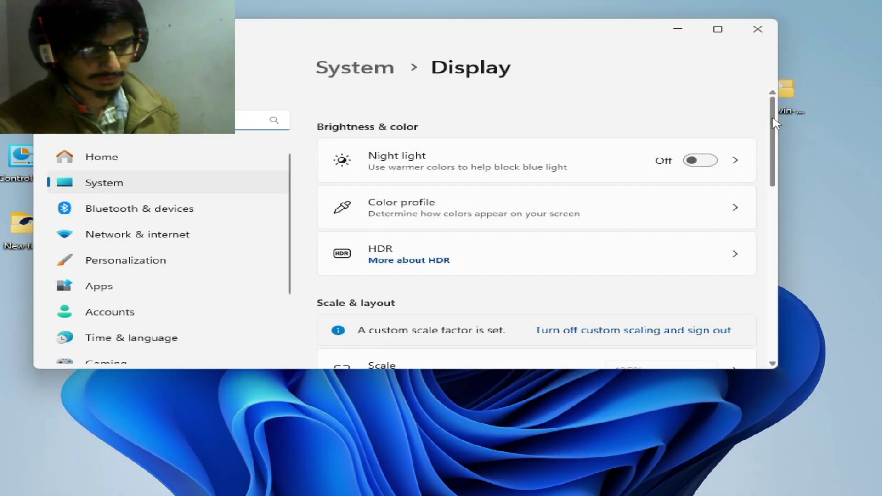
left_click_drag(774, 119, 784, 194)
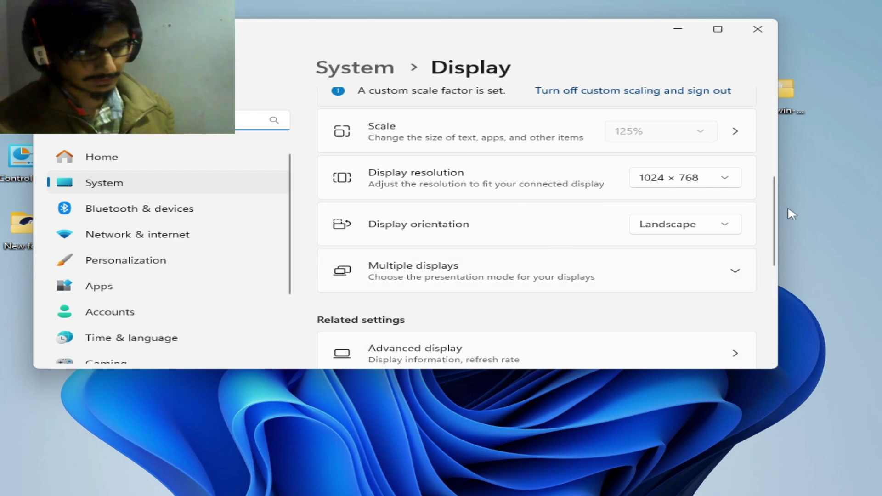
scroll(775, 212, "down", 3)
left_click(506, 279)
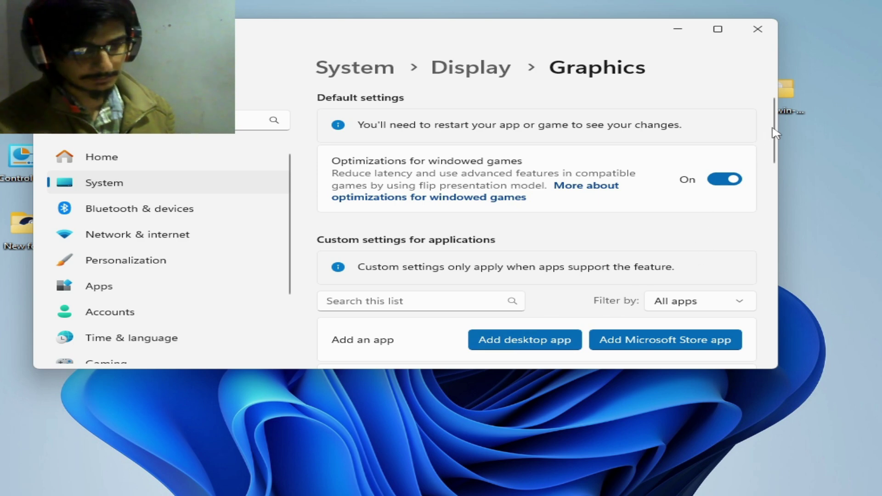
scroll(763, 177, "down", 3)
Step: Add xemu.exe from Desktop\xemu-win-x86_64-release as a desktop app in the graphics list
left_click(511, 216)
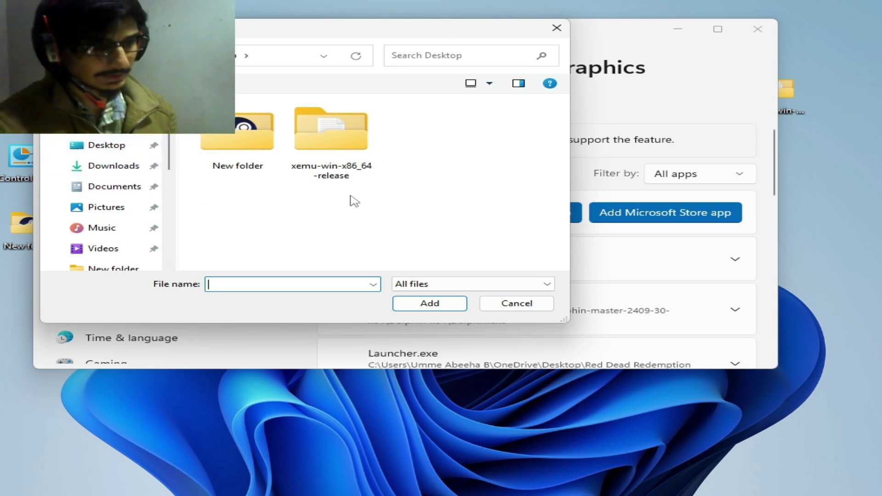
left_click(127, 147)
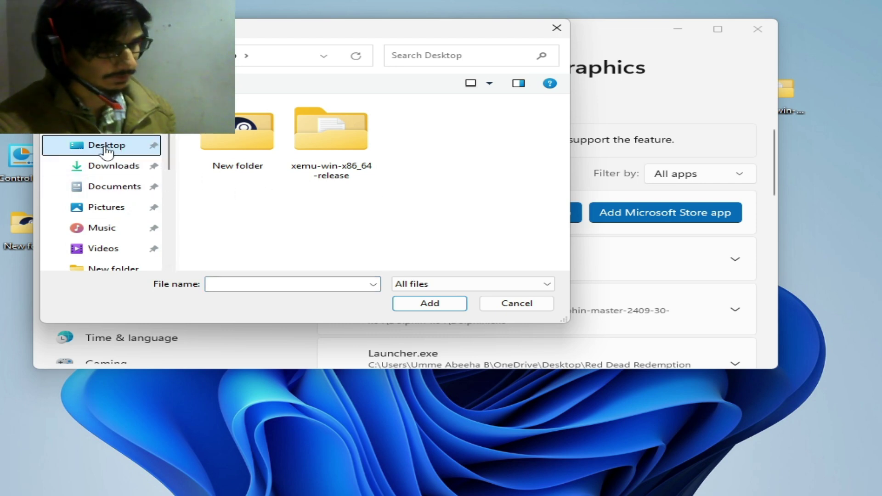
double_click(351, 143)
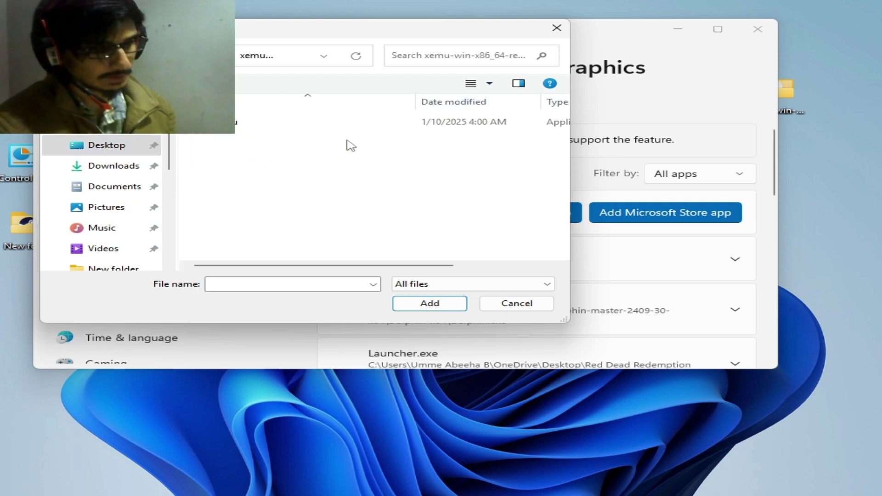
left_click(248, 123)
left_click_drag(263, 265, 342, 272)
left_click(406, 303)
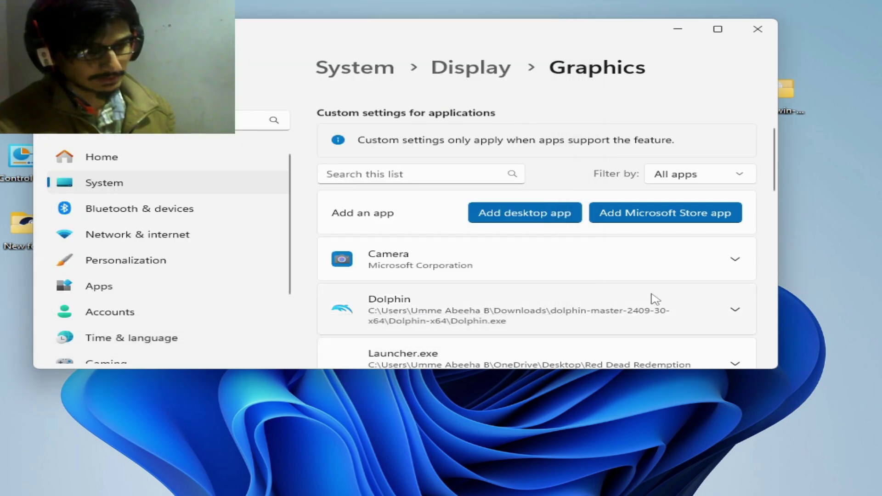
Step: Set xemu's GPU preference to High Performance (NVIDIA GeForce GTX 970) and close Settings
left_click_drag(773, 187, 760, 335)
left_click(721, 307)
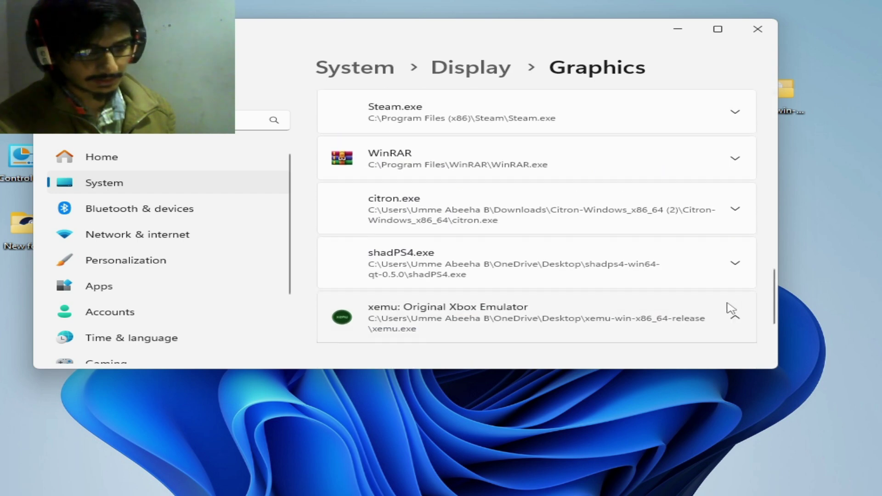
scroll(775, 285, "down", 2)
left_click(701, 278)
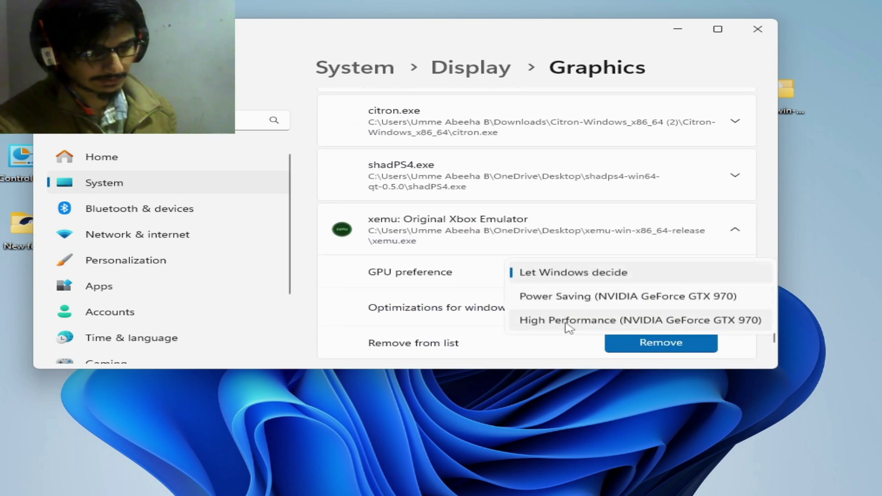
left_click(630, 326)
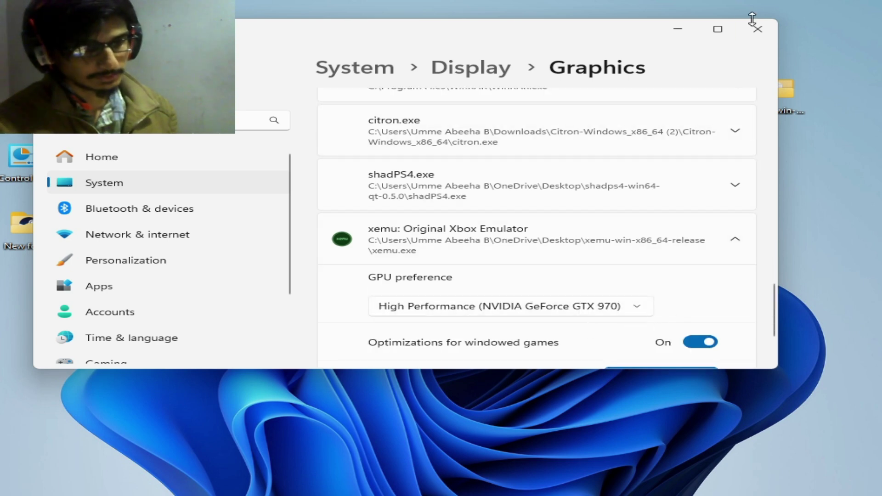
left_click(758, 29)
Step: Open the xemu-win-x86_64-release folder and show the context menu for the xemu application
double_click(779, 109)
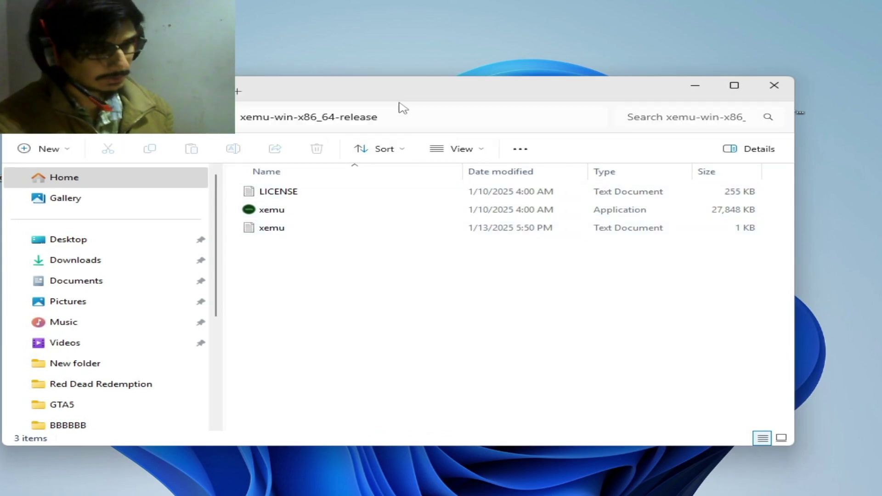
left_click_drag(390, 91, 471, 87)
left_click(354, 209)
right_click(353, 209)
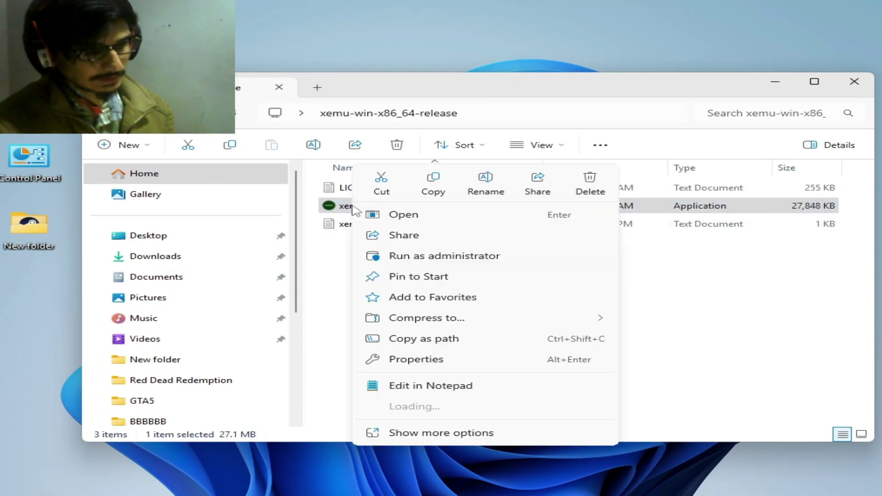